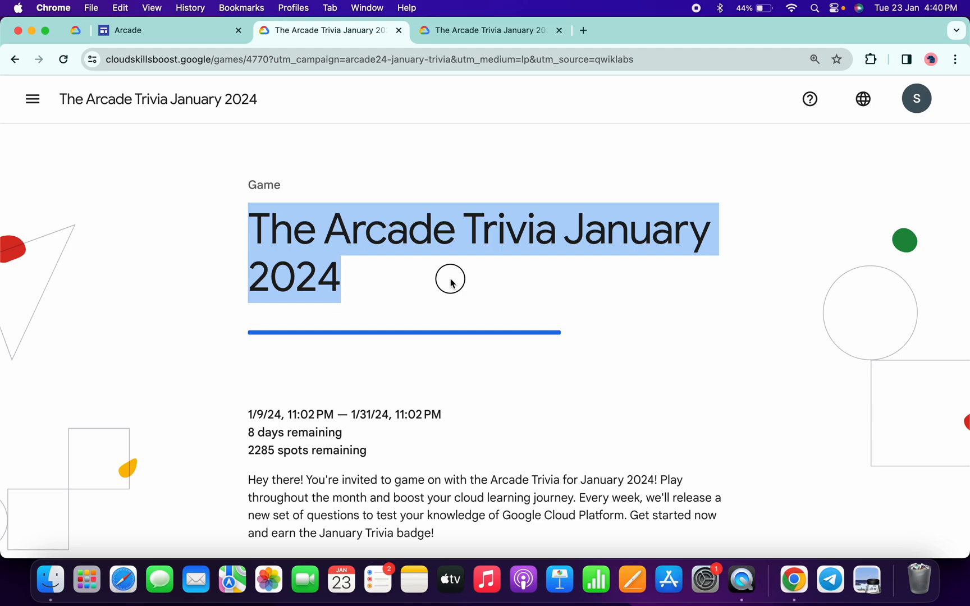
pyautogui.scroll(-20, 452, 282)
pyautogui.scroll(-2, 450, 282)
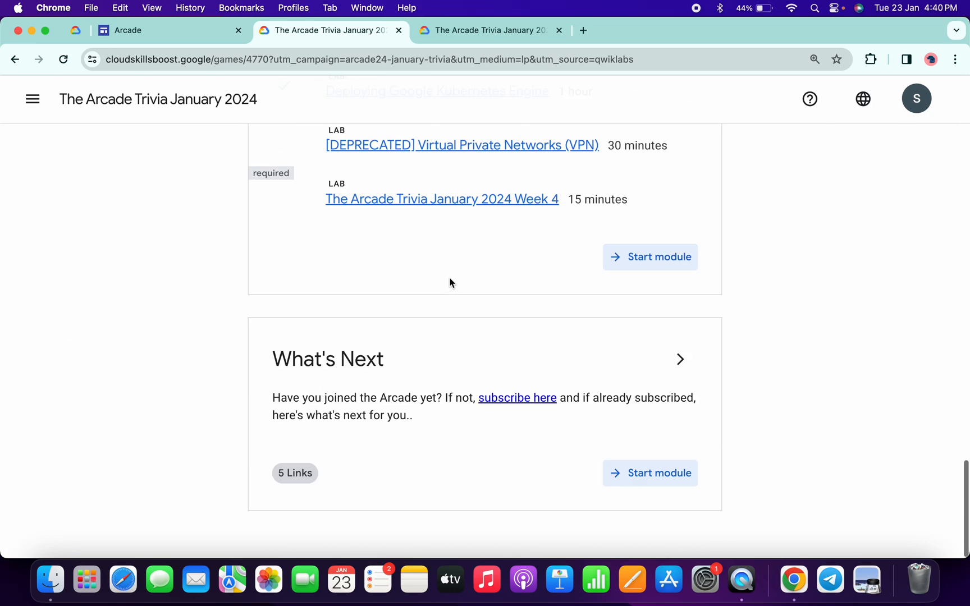
pyautogui.scroll(2, 450, 281)
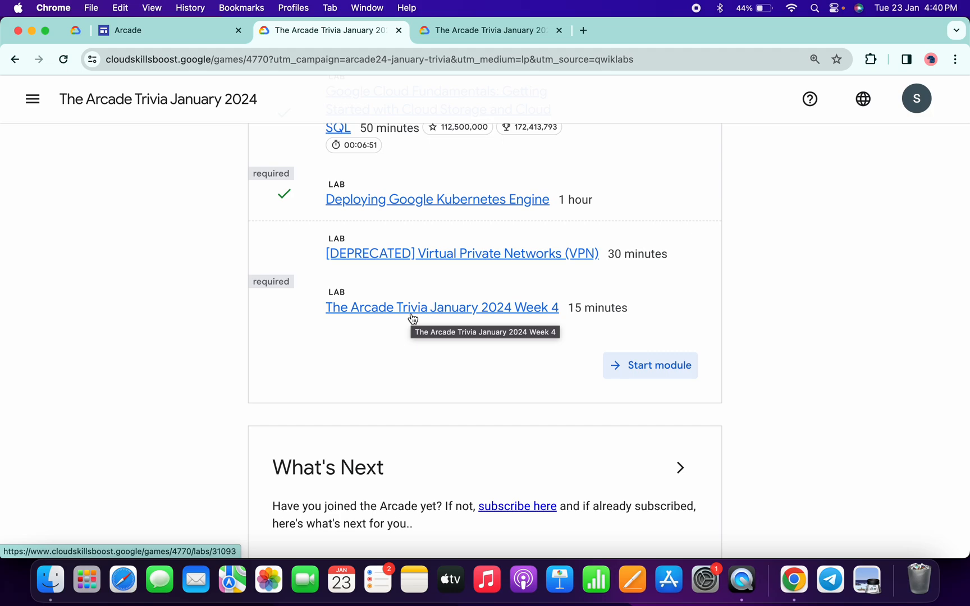
# - Answer question 1 with 'gcloud storage buckets create gs://BUCKET_NAME' and submit it
pyautogui.click(476, 32)
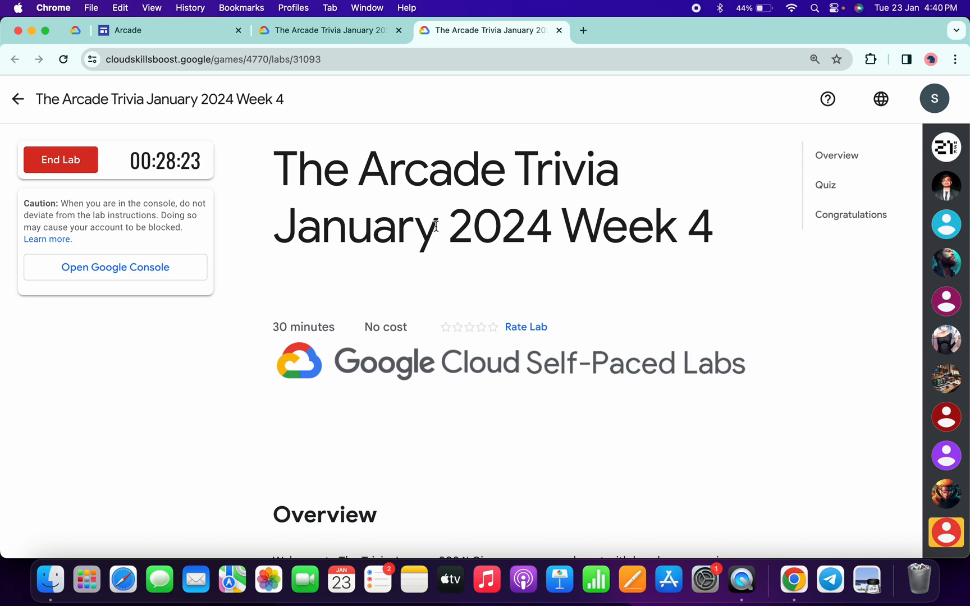
pyautogui.scroll(-5, 436, 225)
pyautogui.scroll(-5, 436, 226)
pyautogui.scroll(-3, 436, 226)
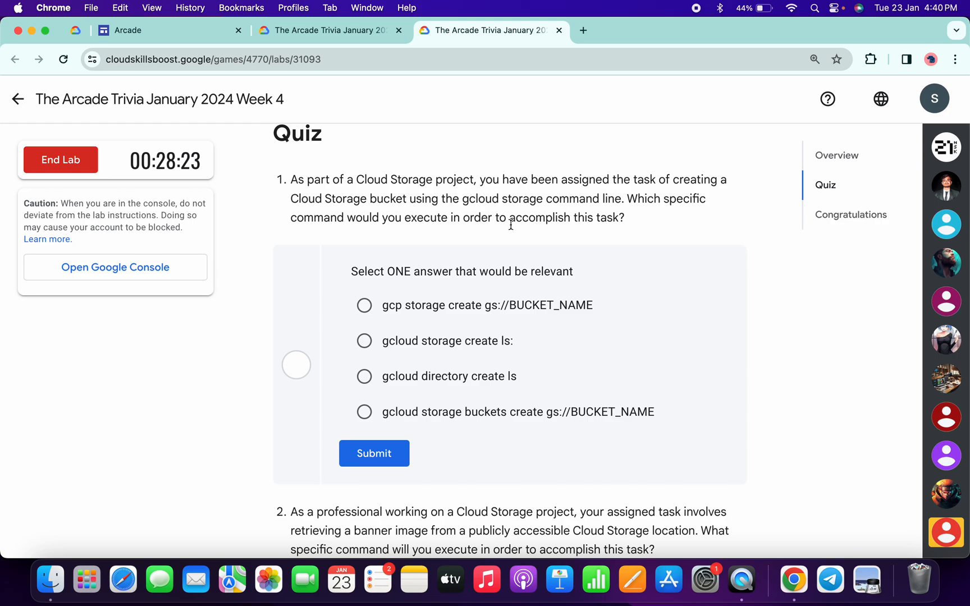
pyautogui.click(364, 411)
pyautogui.click(375, 453)
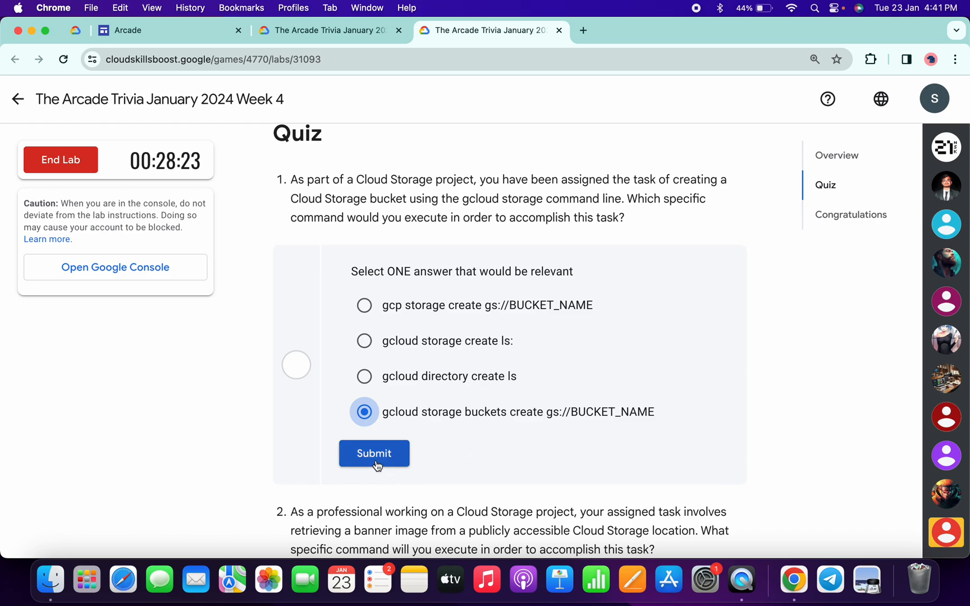
pyautogui.scroll(-3, 436, 417)
pyautogui.scroll(-2, 440, 418)
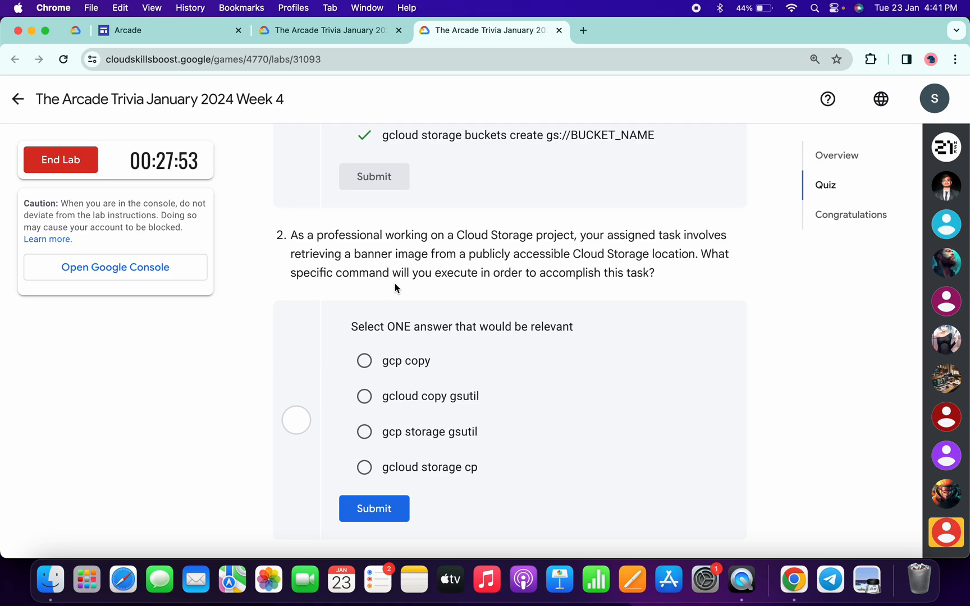
# - Submit 'gcloud storage cp' for question 2, 'gcloud storage ls gs://[YOUR_BUCKET_NAME]' for 3 and 'IAM & admin>IAM' for 4
pyautogui.click(364, 468)
pyautogui.click(374, 509)
pyautogui.scroll(-5, 374, 518)
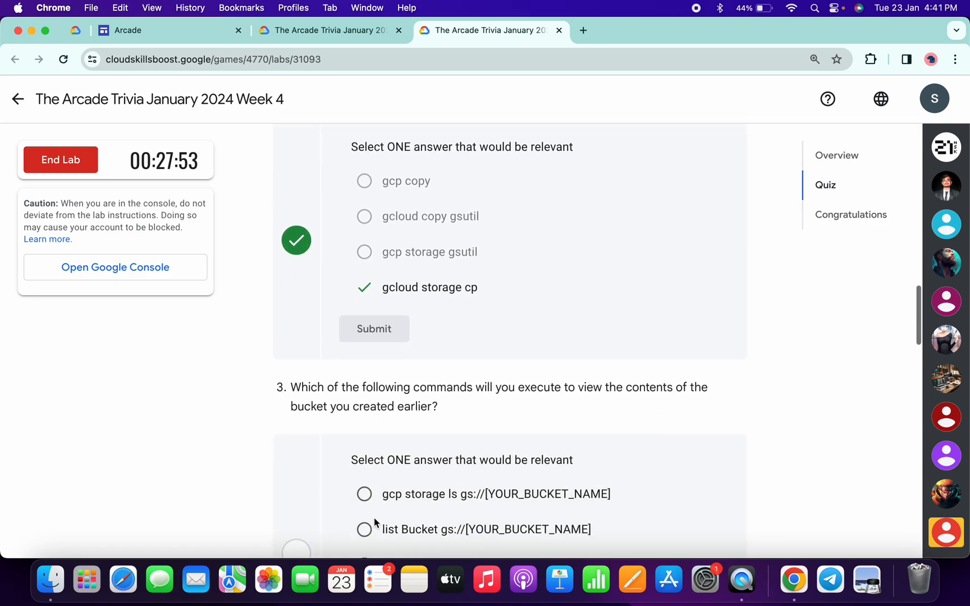
pyautogui.scroll(-5, 374, 518)
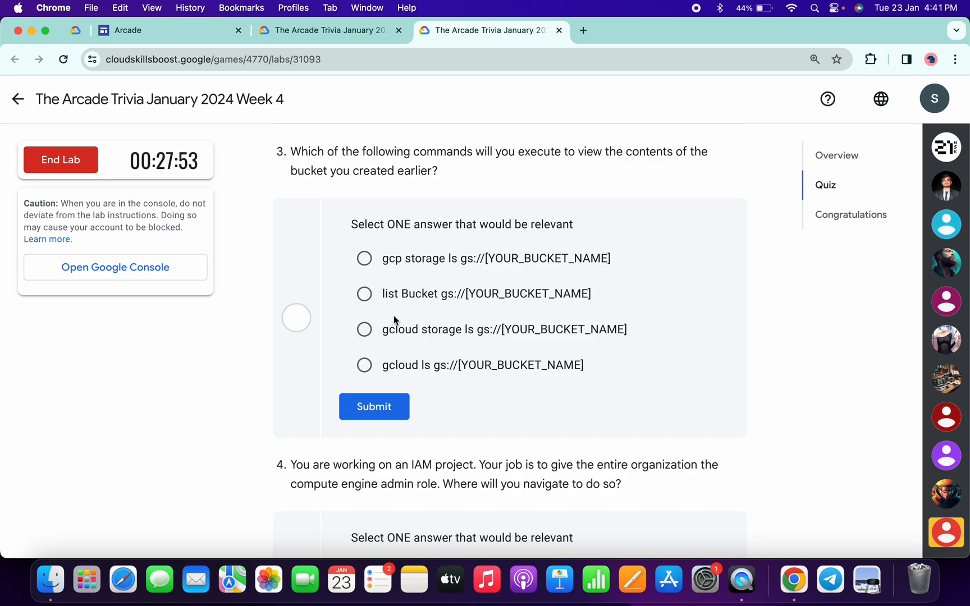
pyautogui.click(364, 329)
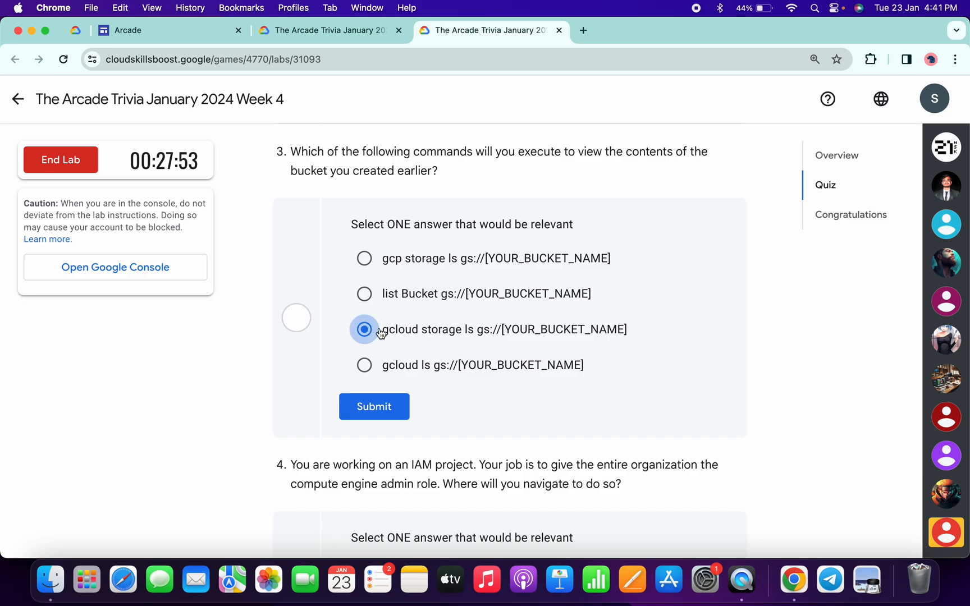
pyautogui.click(373, 402)
pyautogui.scroll(-5, 373, 398)
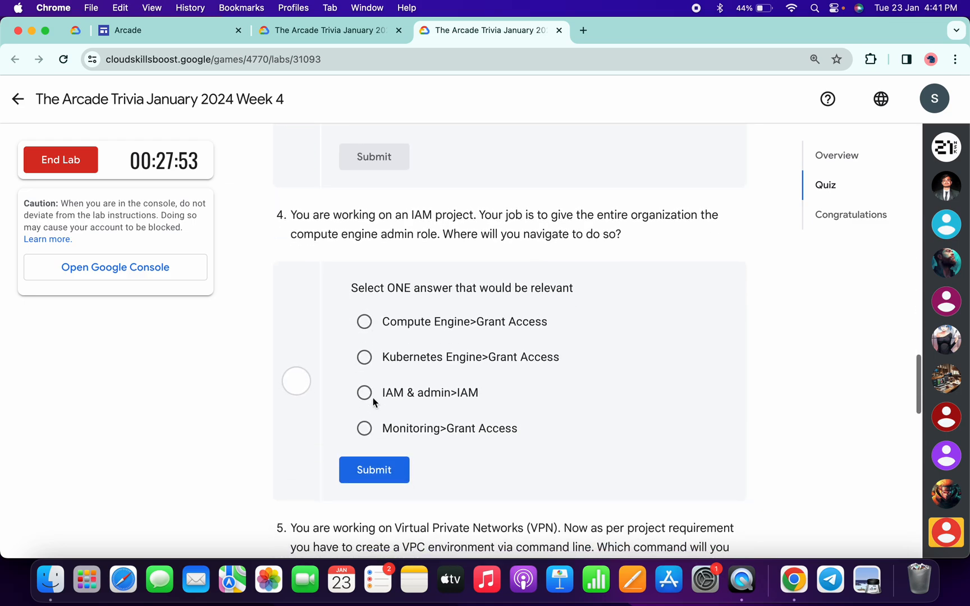
pyautogui.scroll(-1, 374, 397)
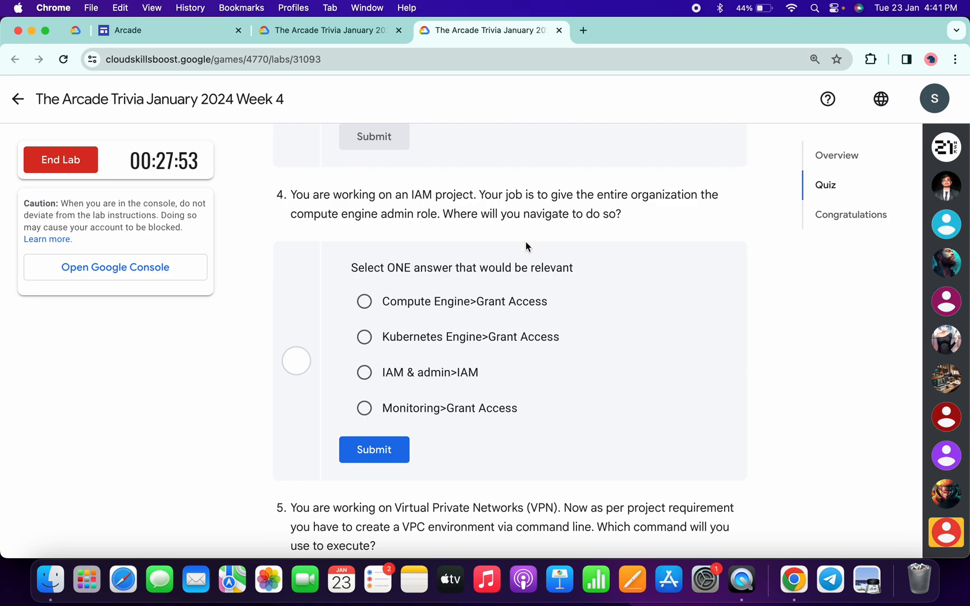
pyautogui.click(363, 373)
pyautogui.click(375, 452)
pyautogui.scroll(-3, 376, 449)
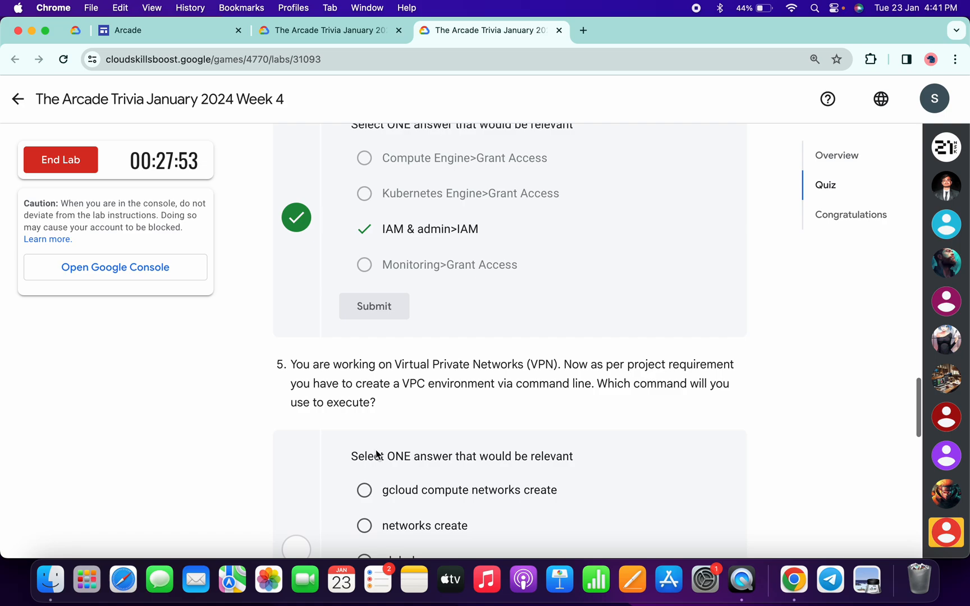
pyautogui.scroll(-3, 376, 450)
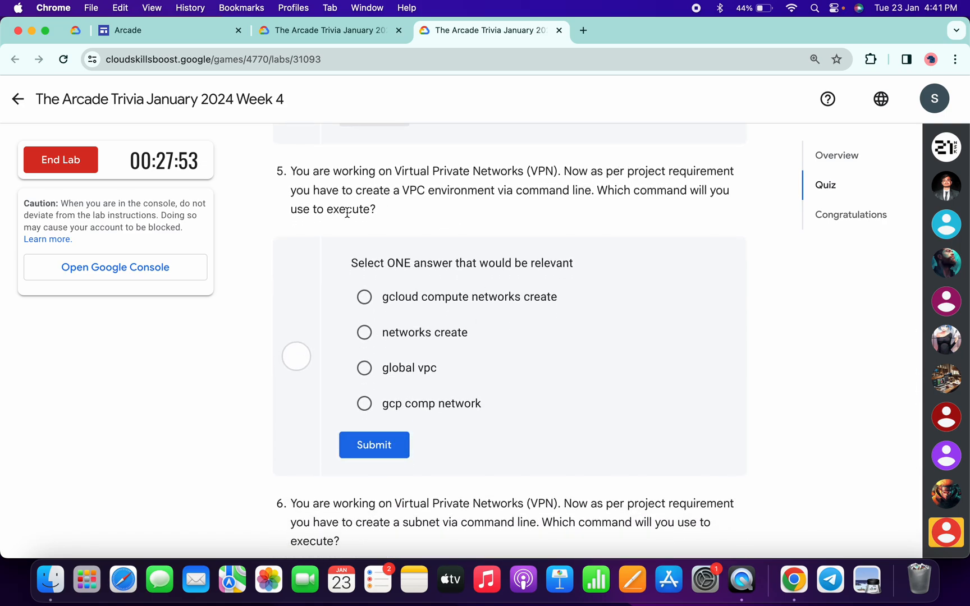
# - Submit 'gcloud compute networks create' for question 5 and 'gcloud compute networks subnets create' for 6
pyautogui.click(363, 298)
pyautogui.click(374, 445)
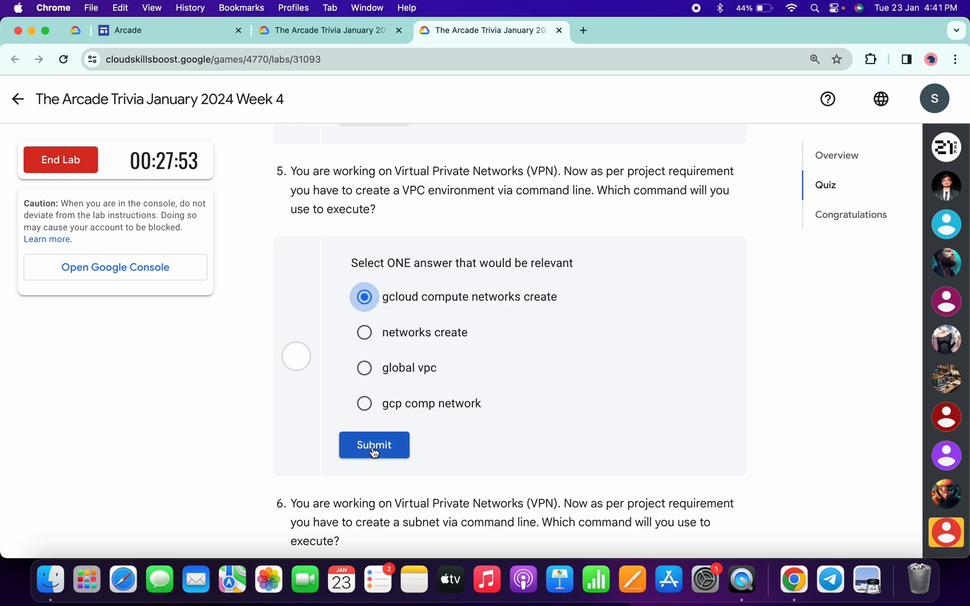
pyautogui.scroll(-3, 373, 447)
pyautogui.scroll(-3, 373, 447)
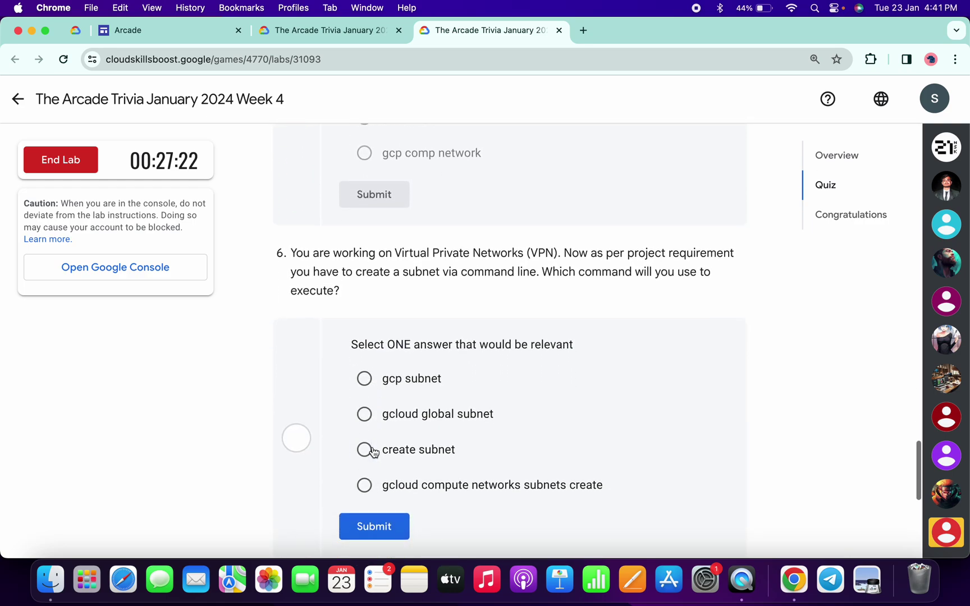
pyautogui.click(370, 478)
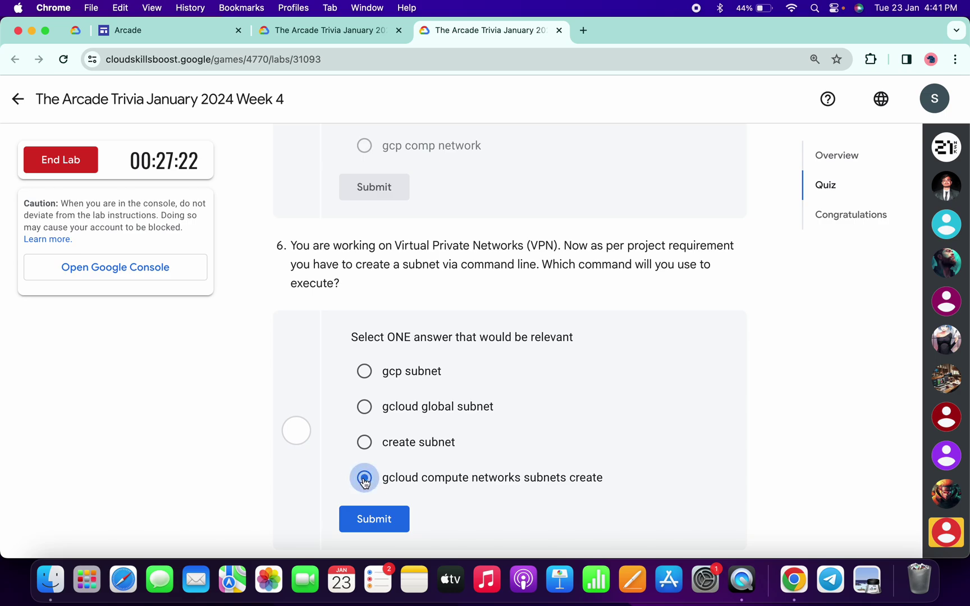
pyautogui.click(402, 528)
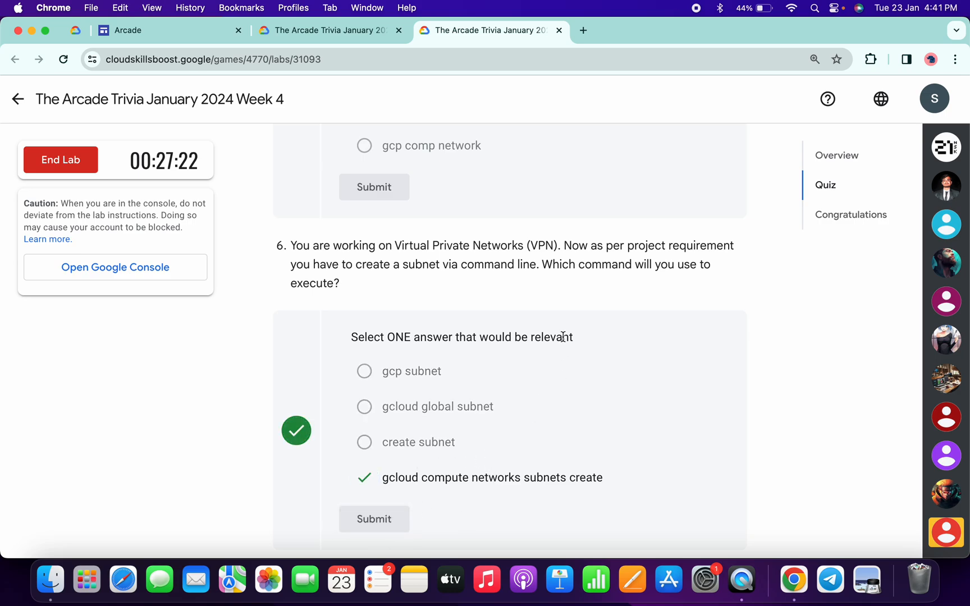
pyautogui.scroll(10, 563, 337)
# - Reload the January 2024 trivia game page, expand the Week 4 module, then reload the Week 4 lab page
pyautogui.click(311, 30)
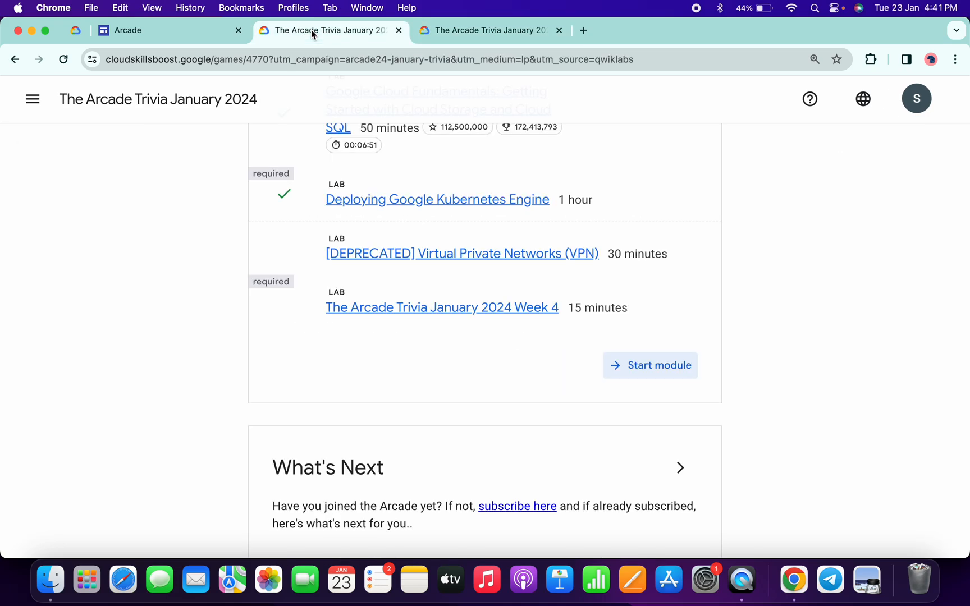
pyautogui.click(63, 59)
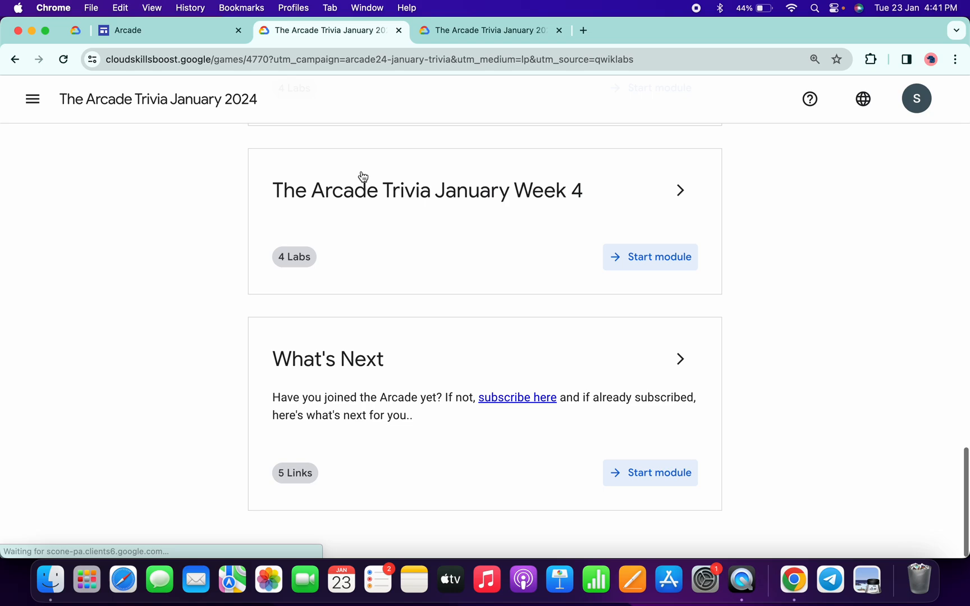
pyautogui.click(679, 189)
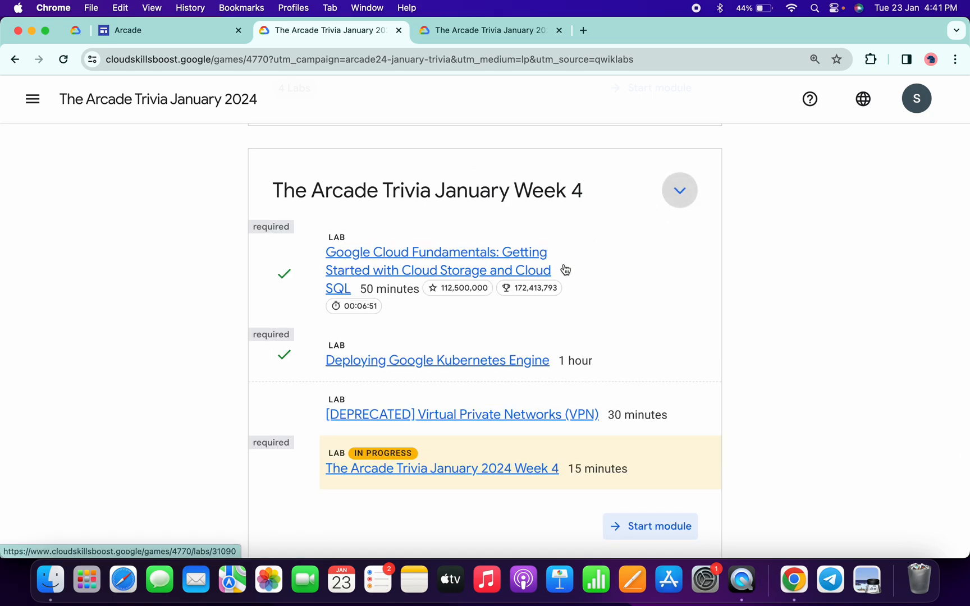
pyautogui.scroll(-3, 486, 304)
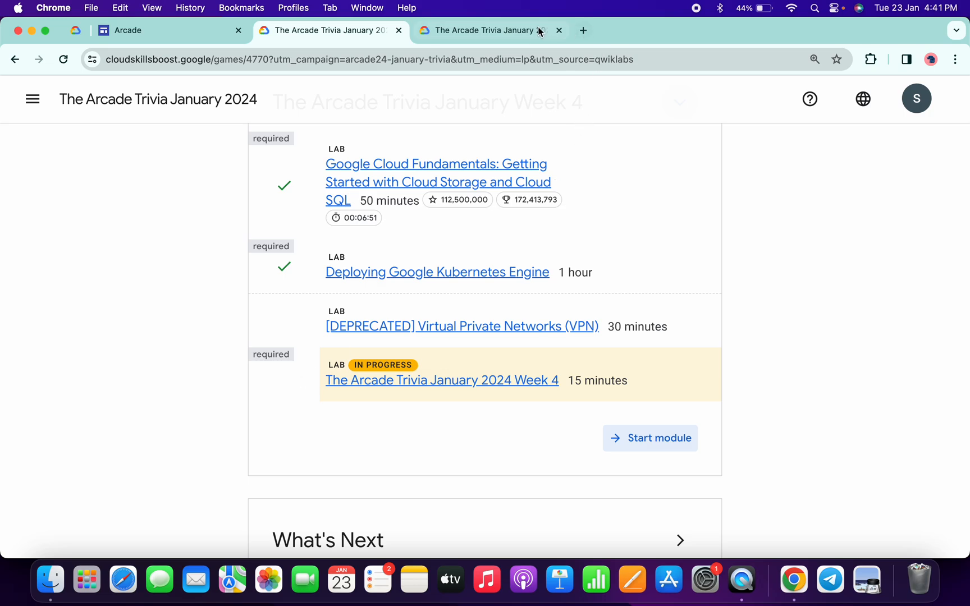
pyautogui.click(485, 30)
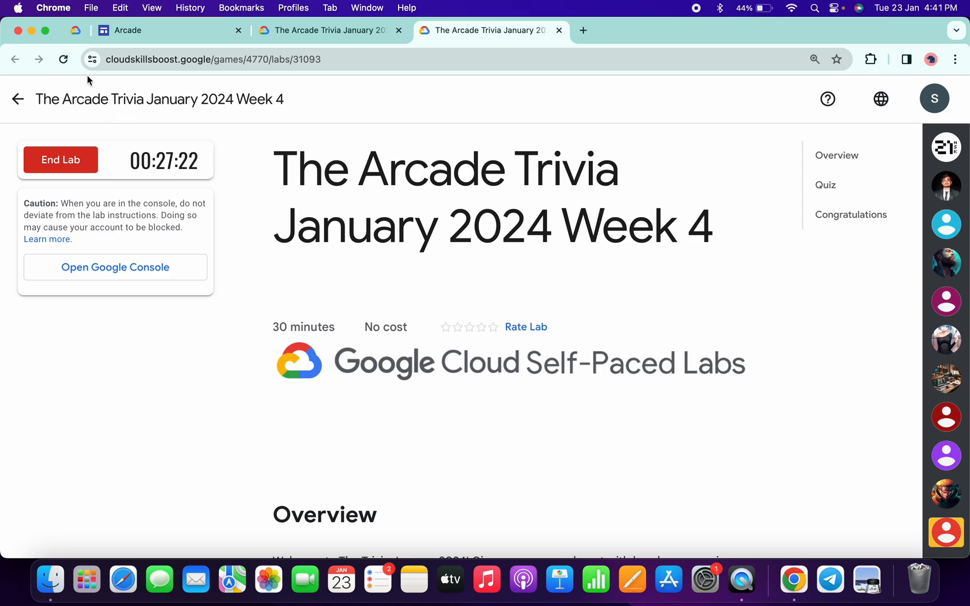
pyautogui.click(63, 59)
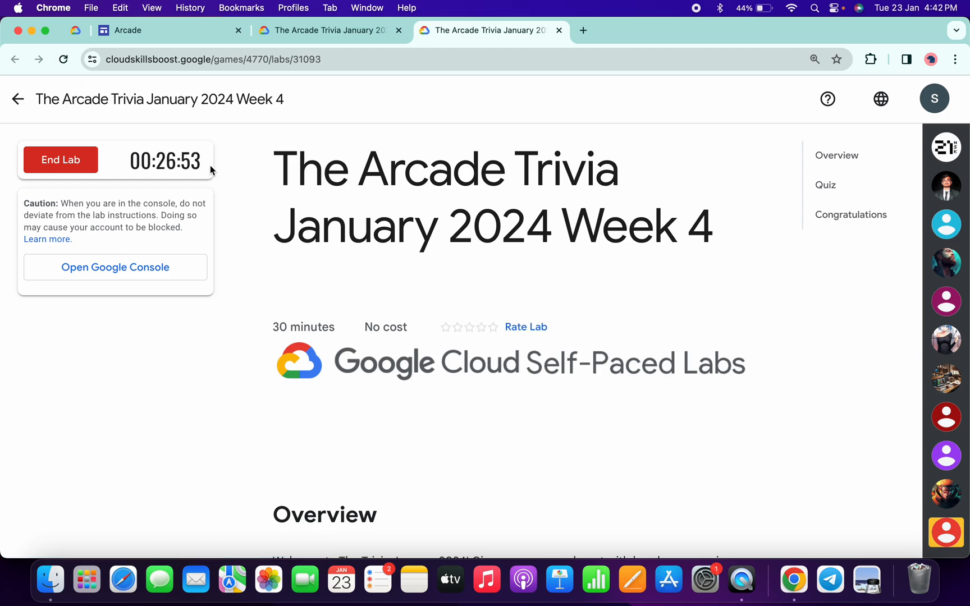
# - Reload the game page, expand Week 4 to see the lab's green tick, and return to the lab page
pyautogui.click(342, 35)
pyautogui.click(64, 59)
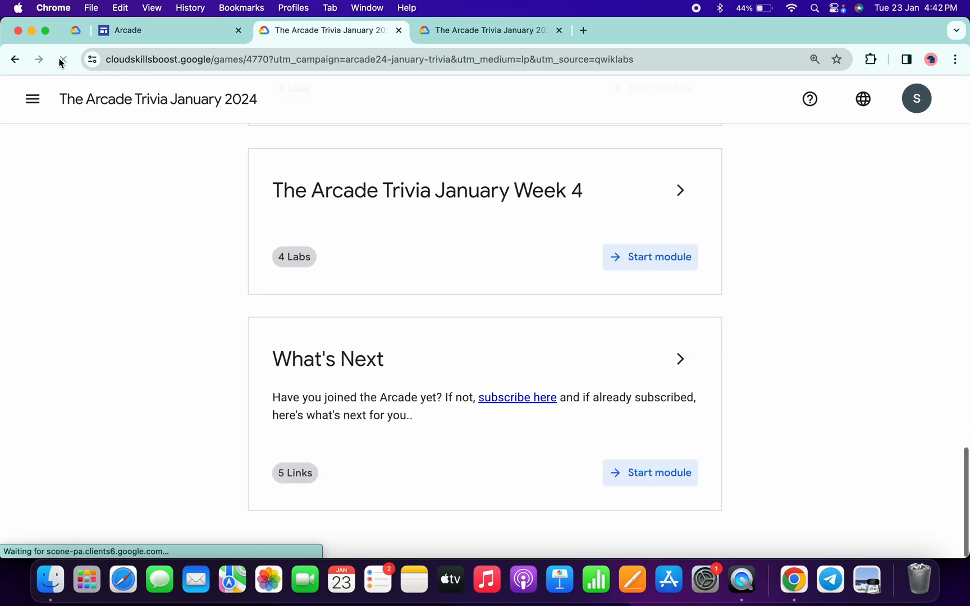
pyautogui.click(683, 192)
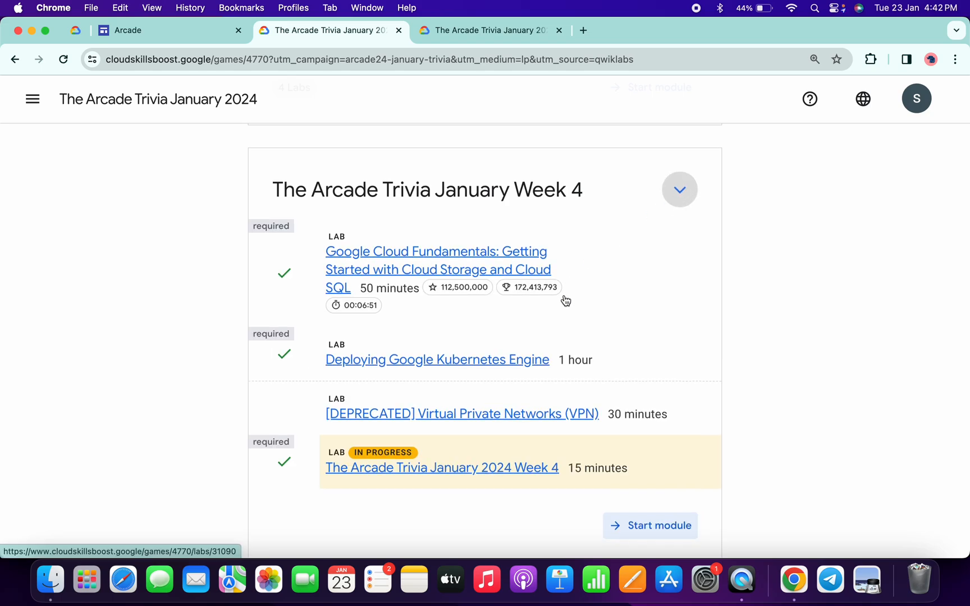
pyautogui.scroll(-3, 561, 303)
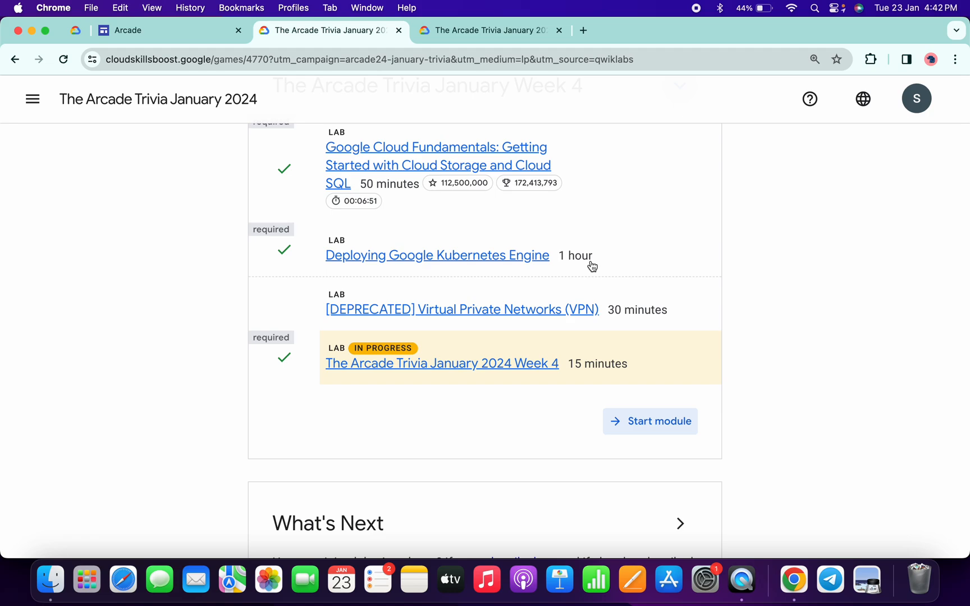
pyautogui.click(485, 30)
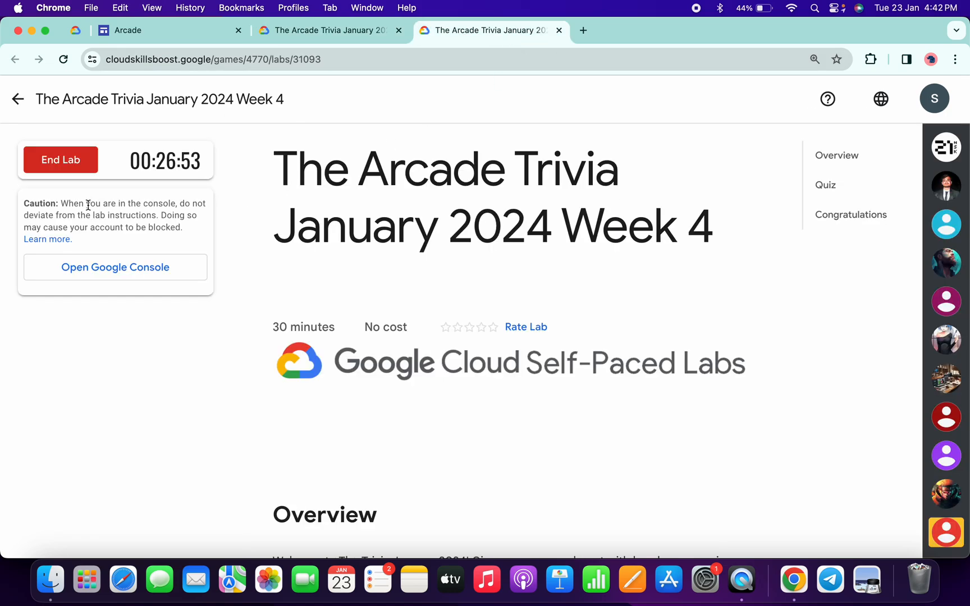